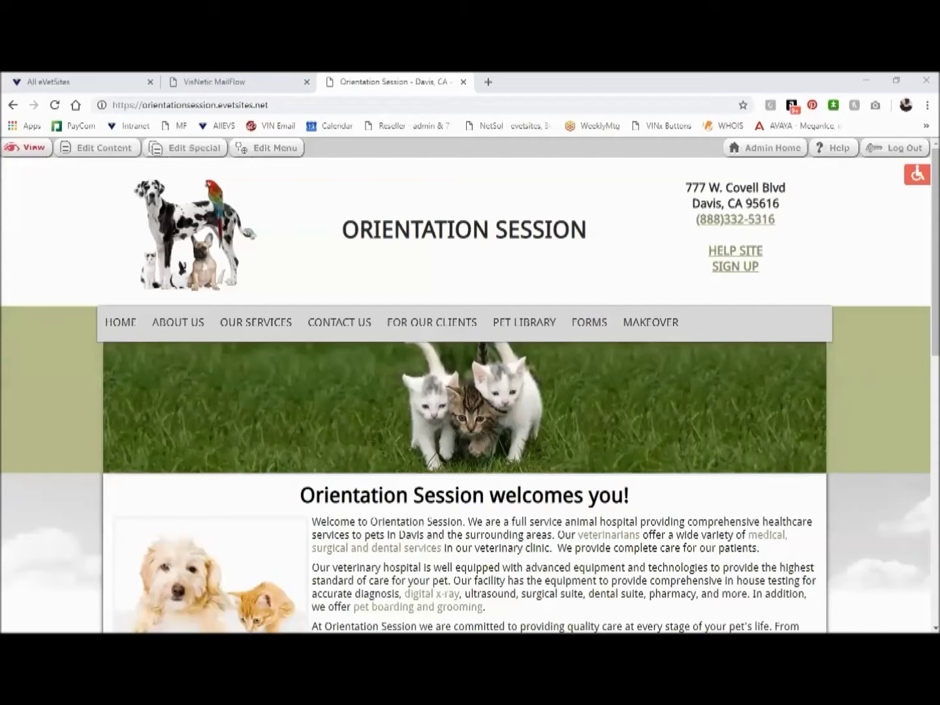
# Open the page's accessibility options and enlarge the page content by five increments.
pyautogui.click(915, 180)
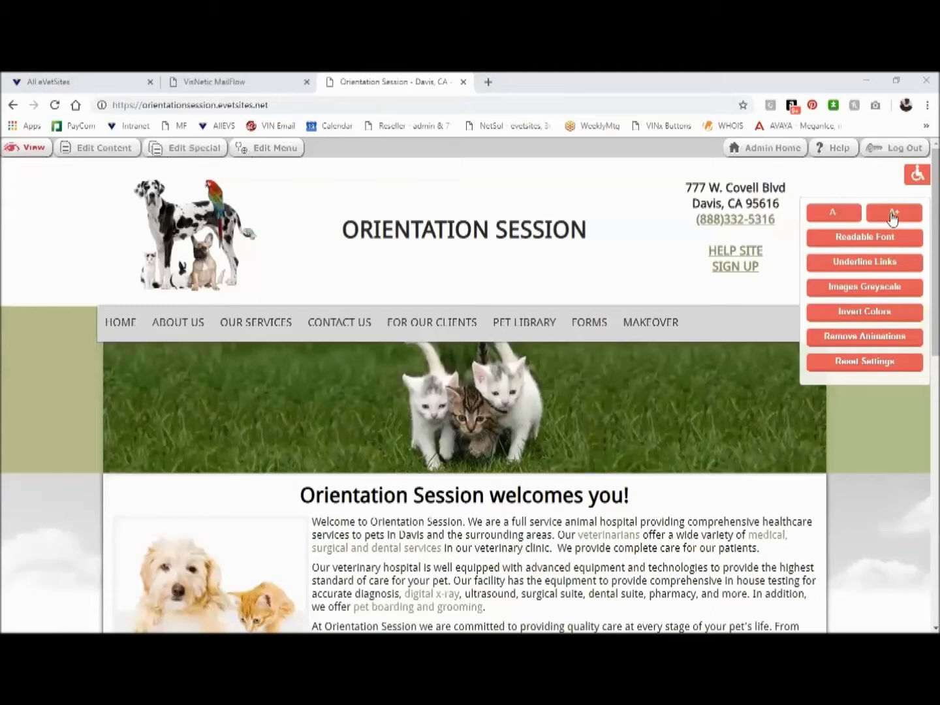
pyautogui.click(893, 215)
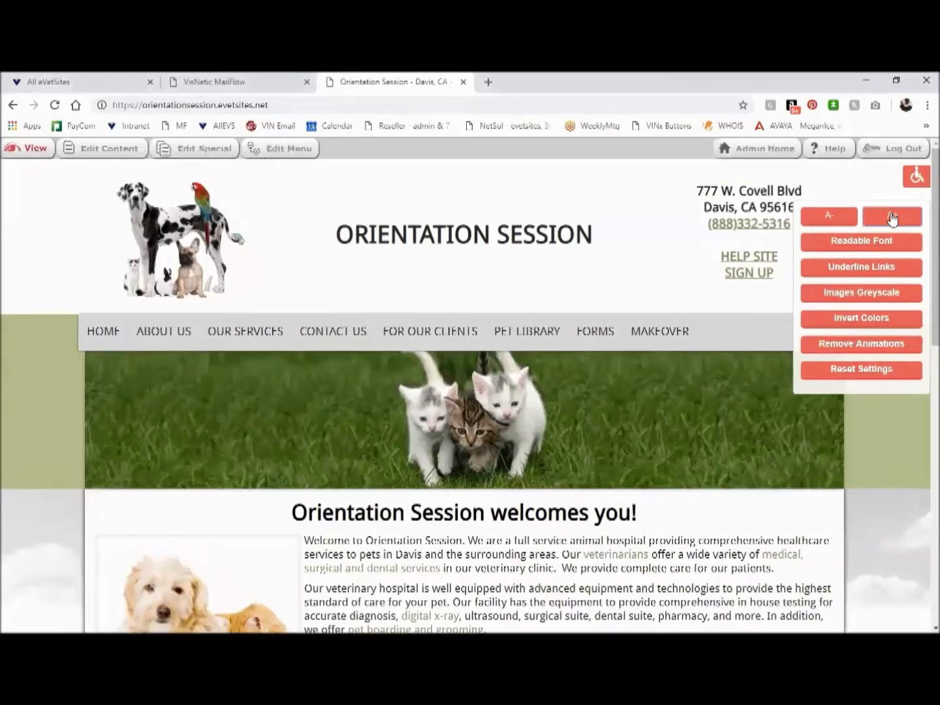
pyautogui.click(892, 218)
pyautogui.click(892, 221)
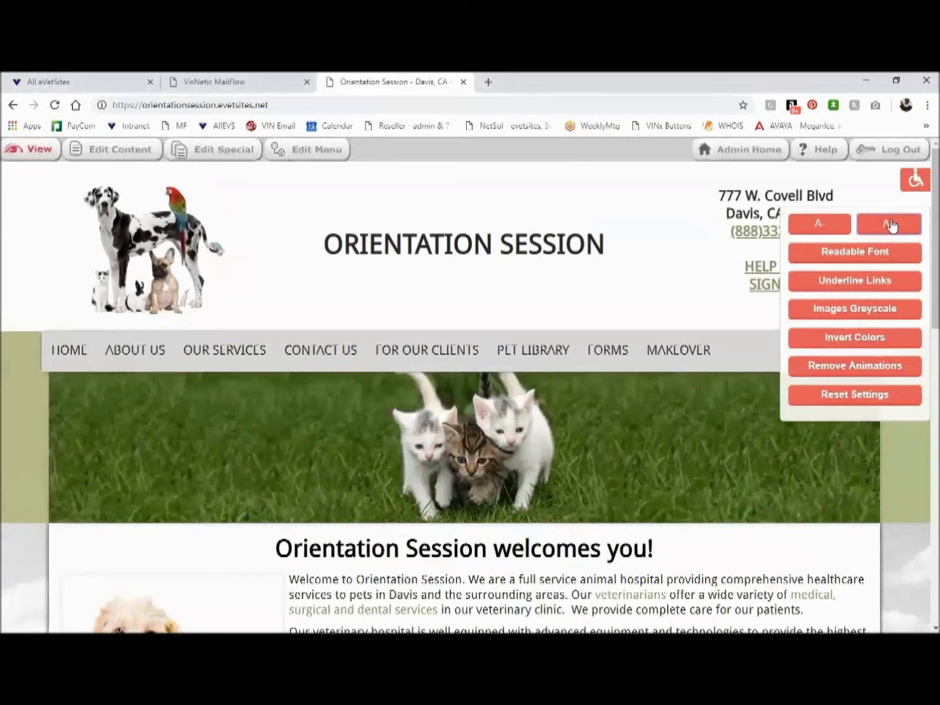
pyautogui.click(887, 229)
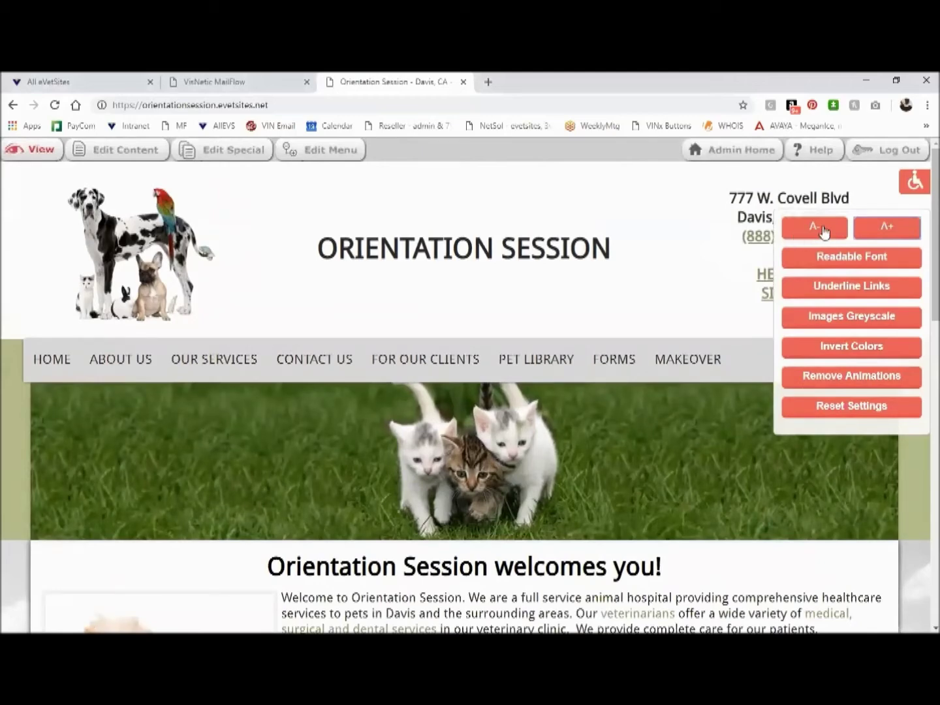
pyautogui.click(875, 235)
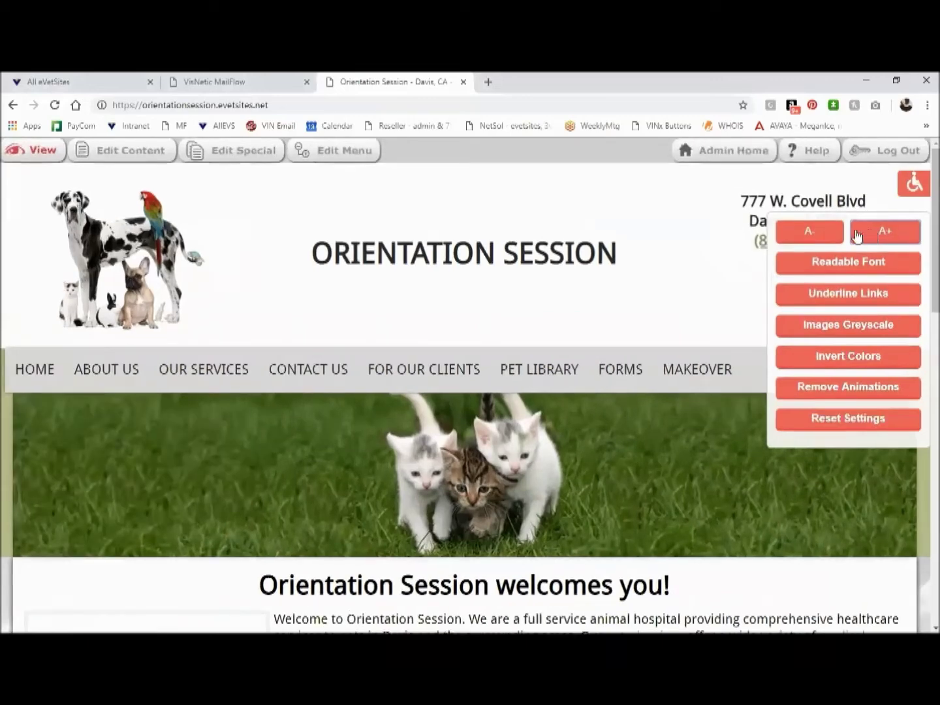
# Reduce the page content by two increments and reset the accessibility settings.
pyautogui.click(810, 233)
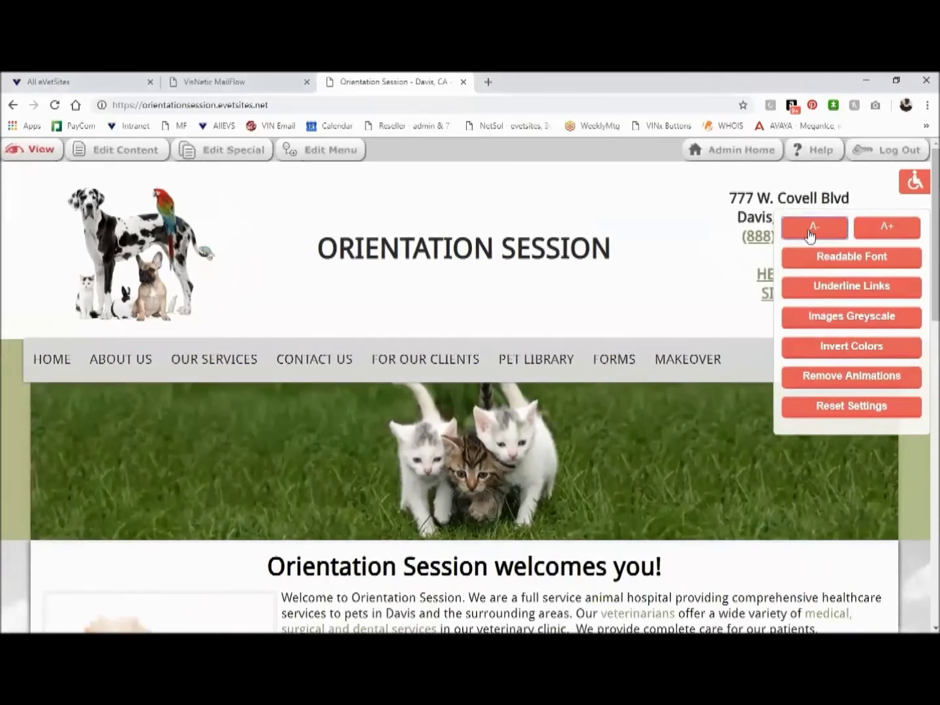
pyautogui.click(812, 234)
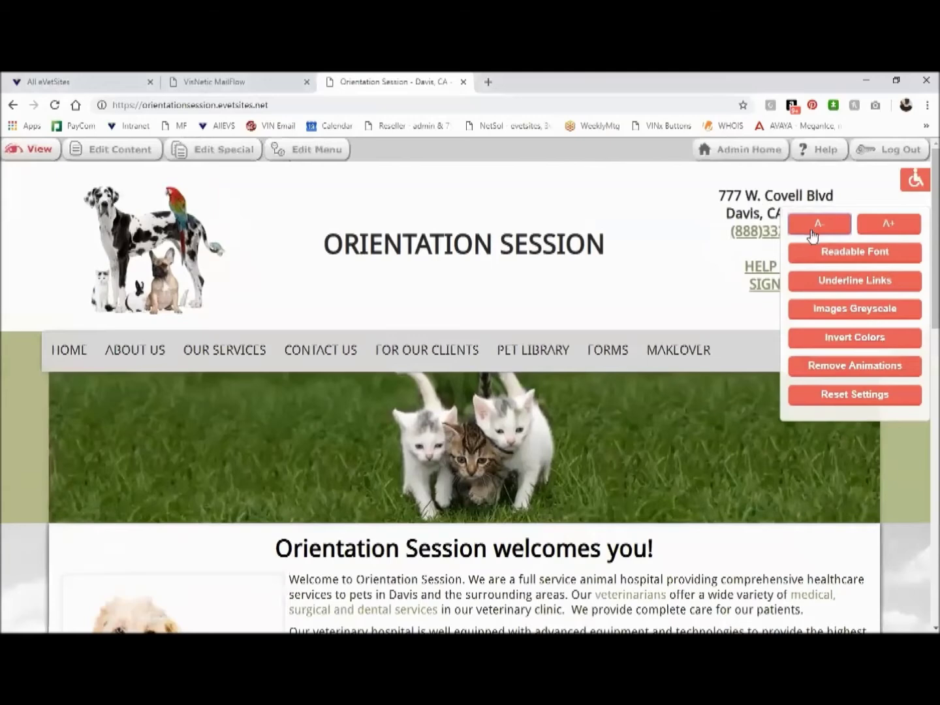
pyautogui.click(848, 394)
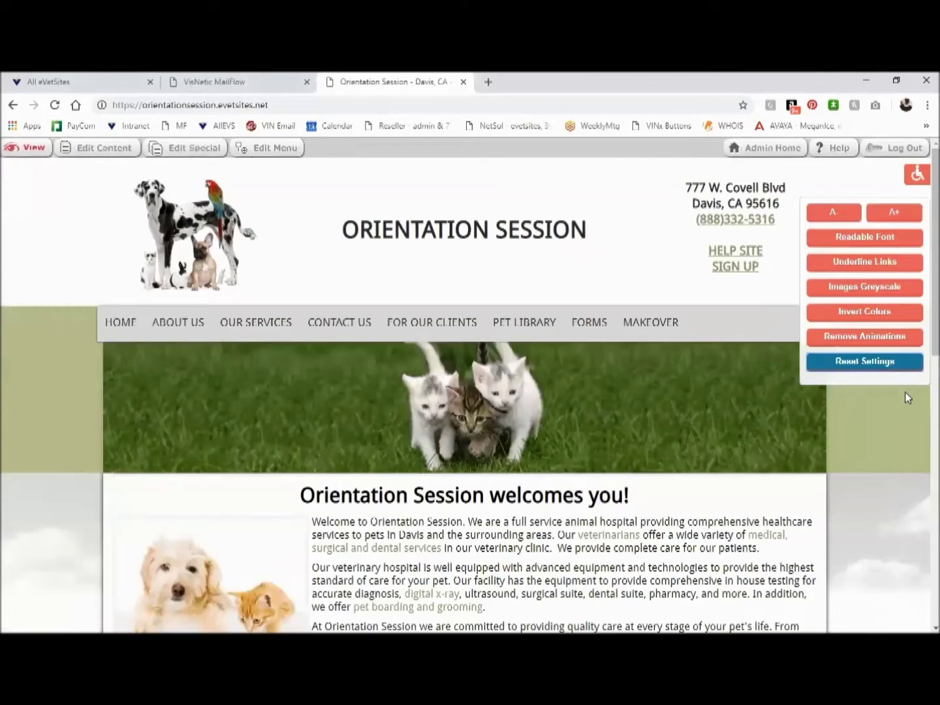
# Try the readable font with the page enlarged by three increments, and reset the accessibility settings.
pyautogui.click(854, 244)
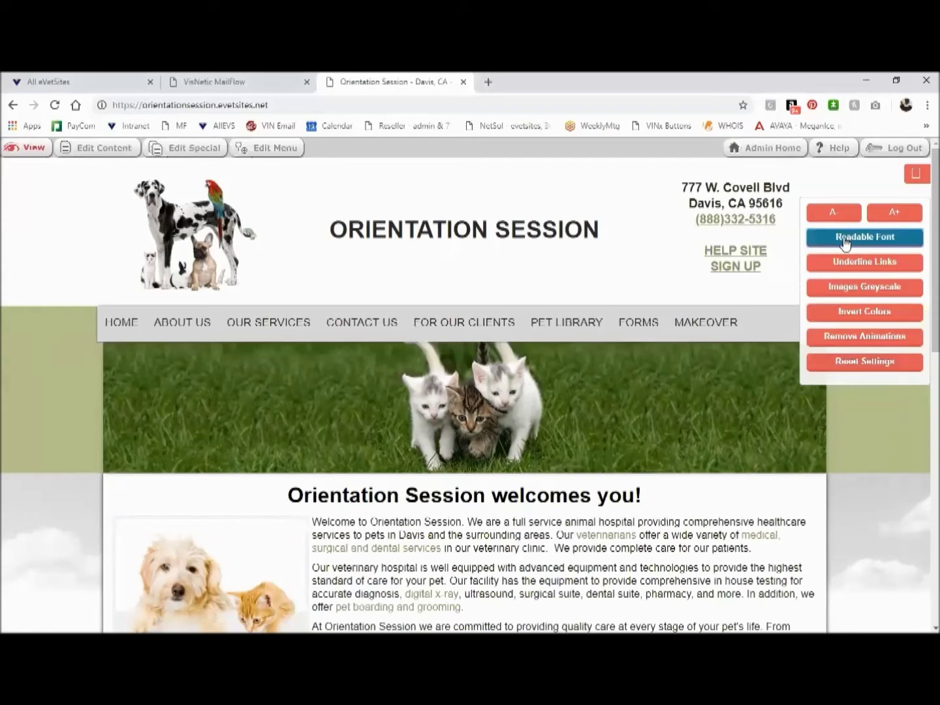
pyautogui.click(895, 215)
pyautogui.click(896, 218)
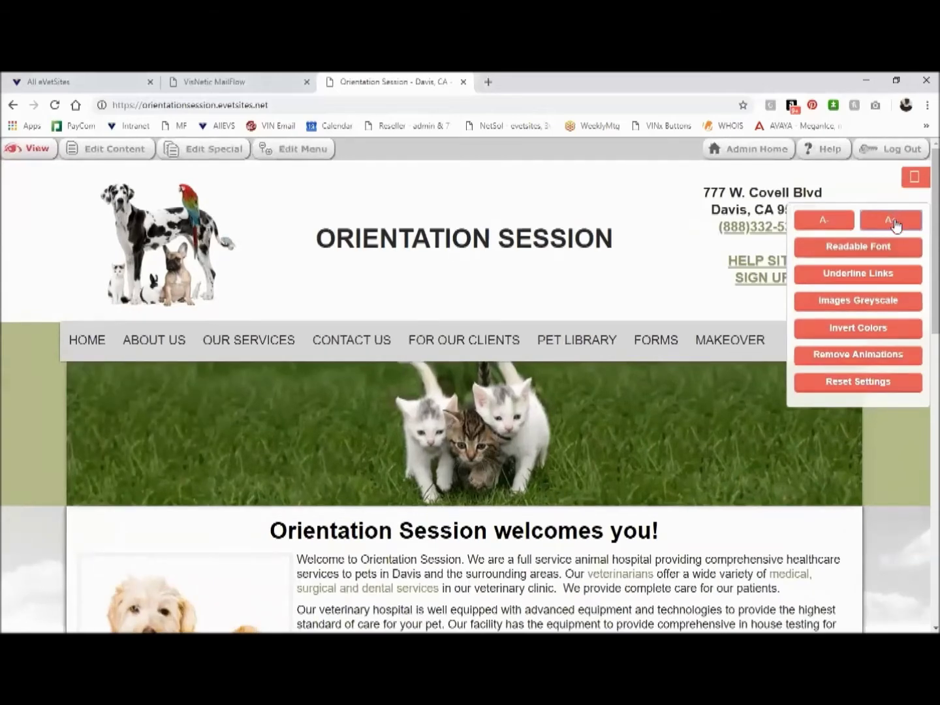
pyautogui.click(897, 224)
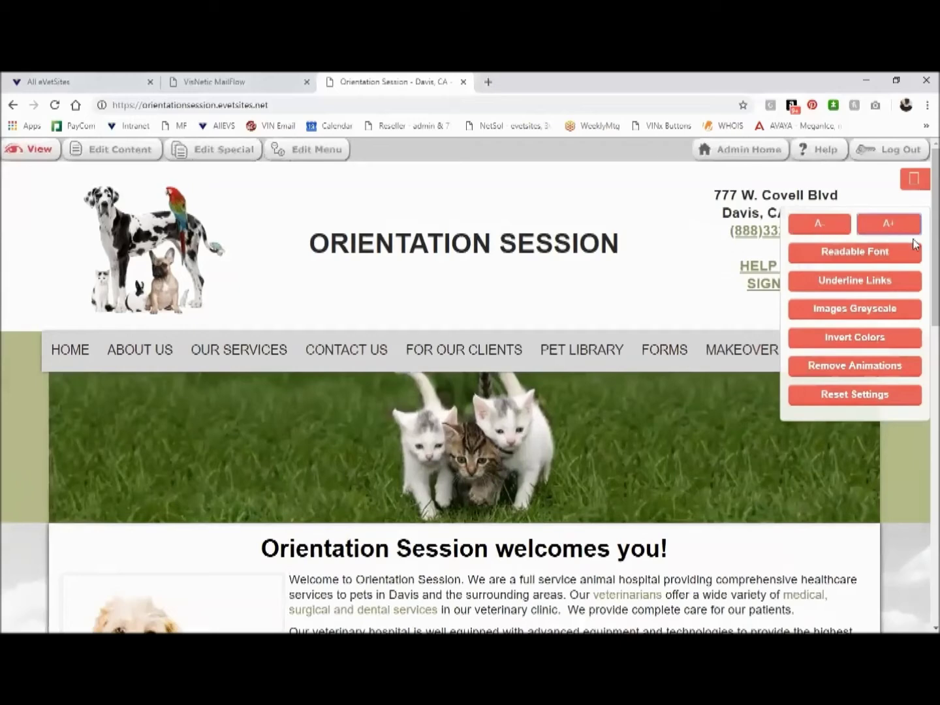
pyautogui.click(855, 397)
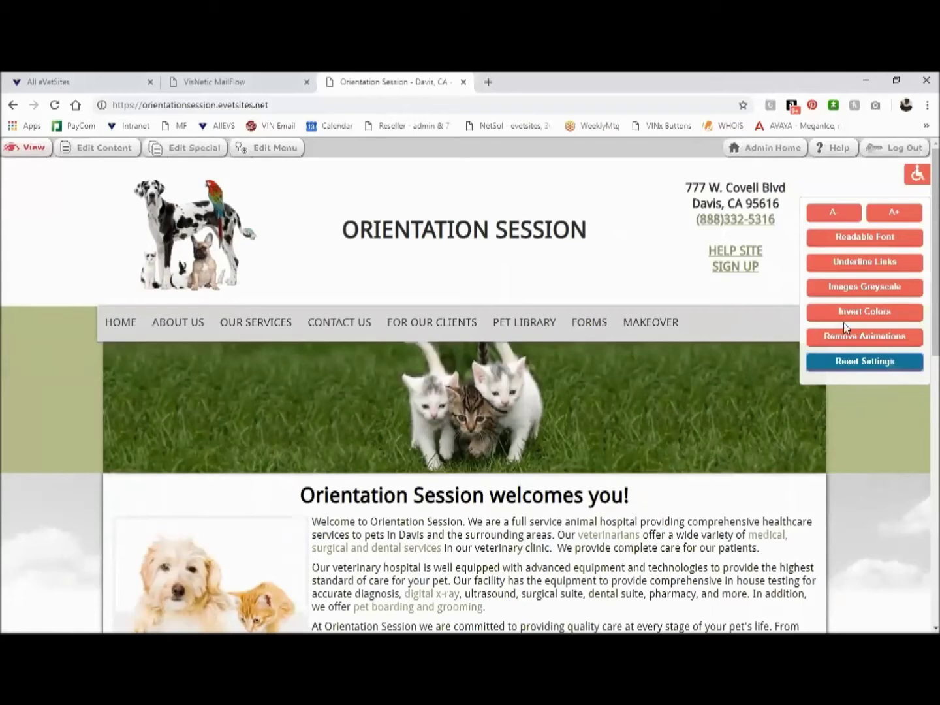
# Turn link underlining on and off again, and inspect the navigation menus and body links without it.
pyautogui.click(857, 264)
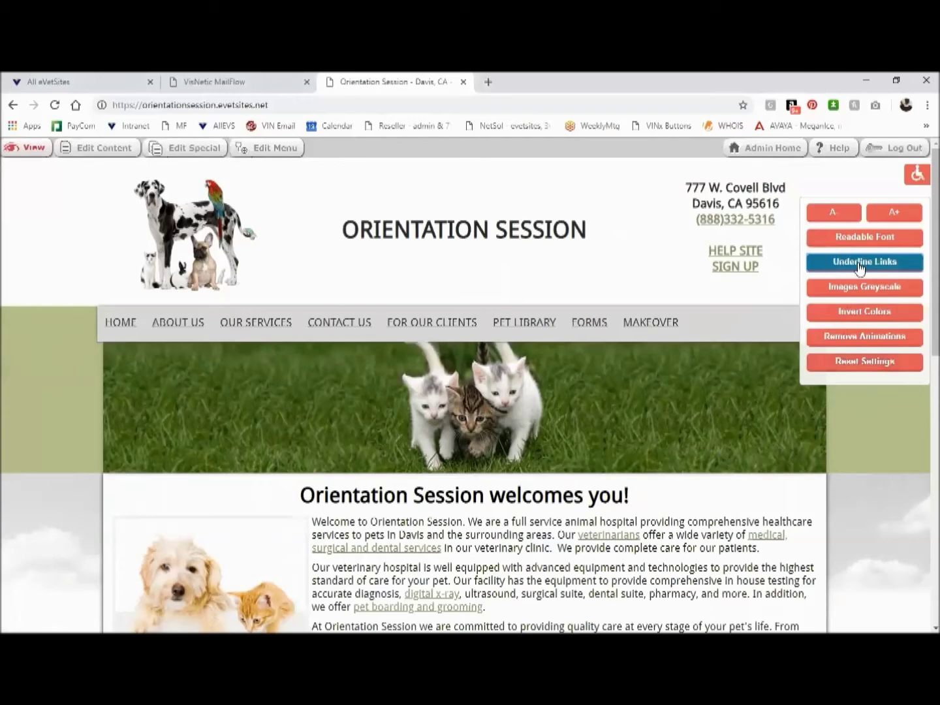
pyautogui.click(859, 266)
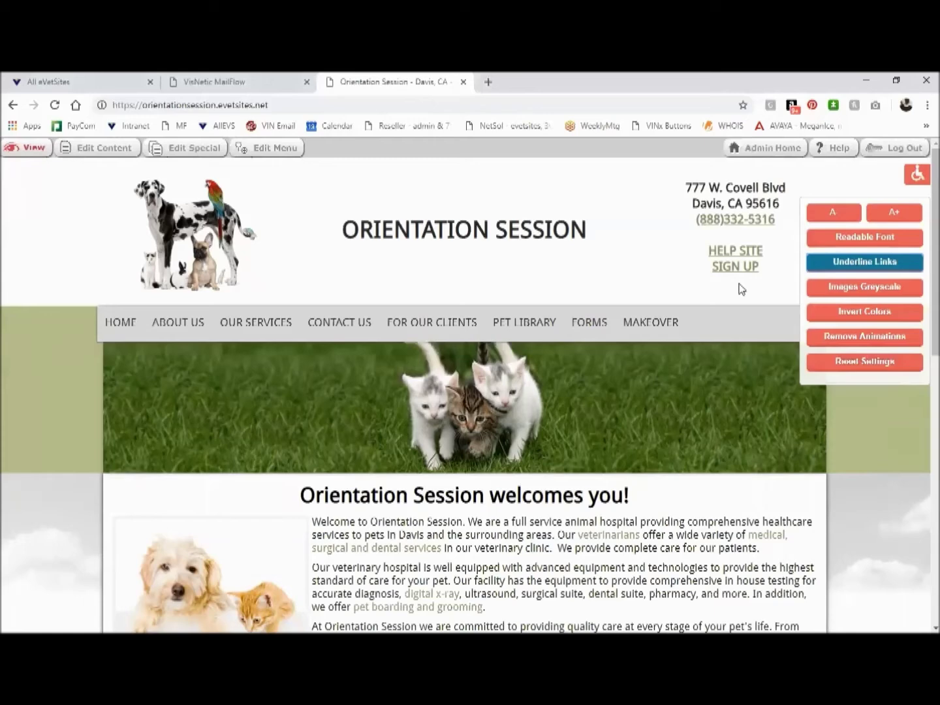
pyautogui.moveTo(593, 339)
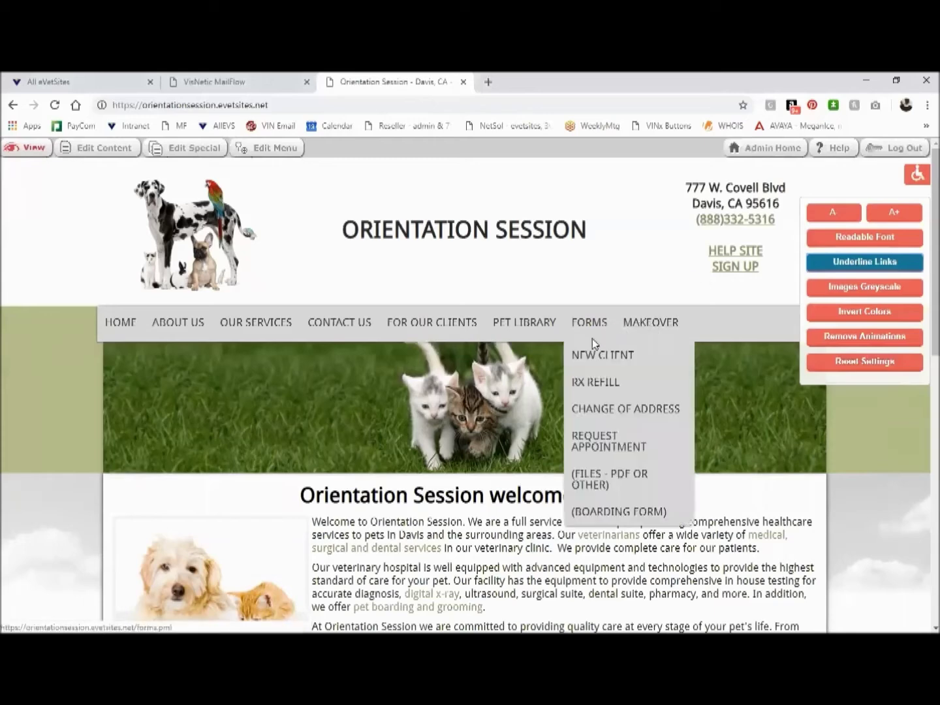
pyautogui.moveTo(458, 321)
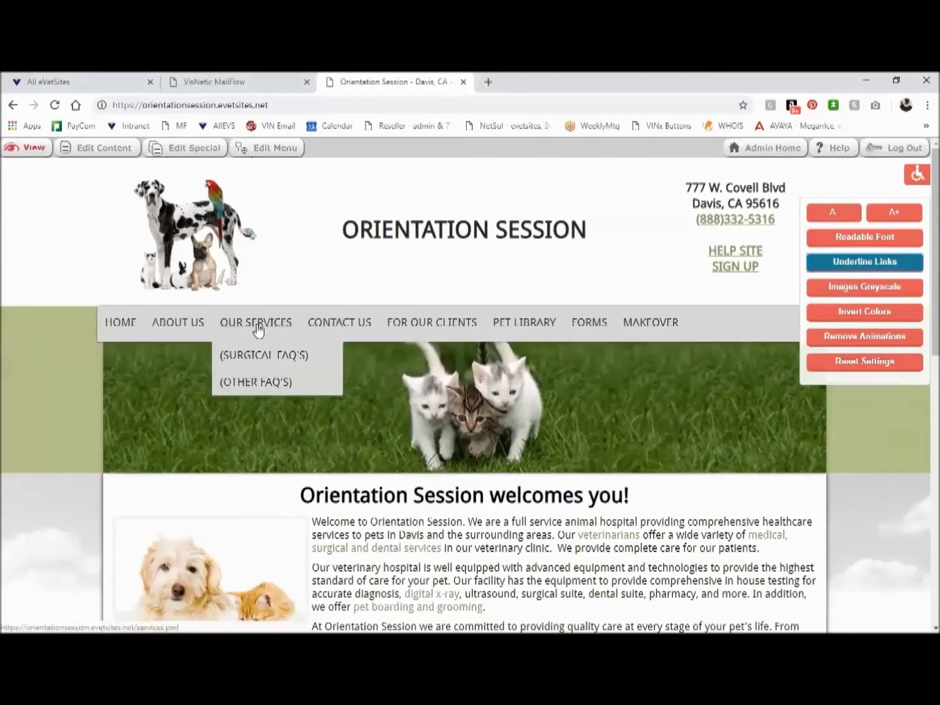
pyautogui.moveTo(167, 327)
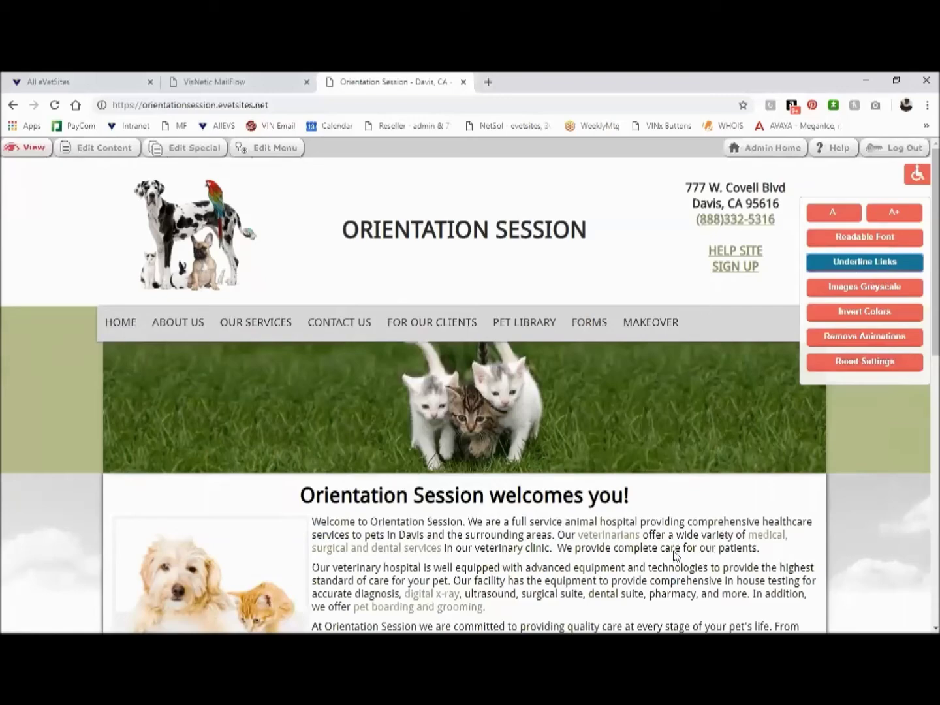
pyautogui.scroll(-3, 591, 535)
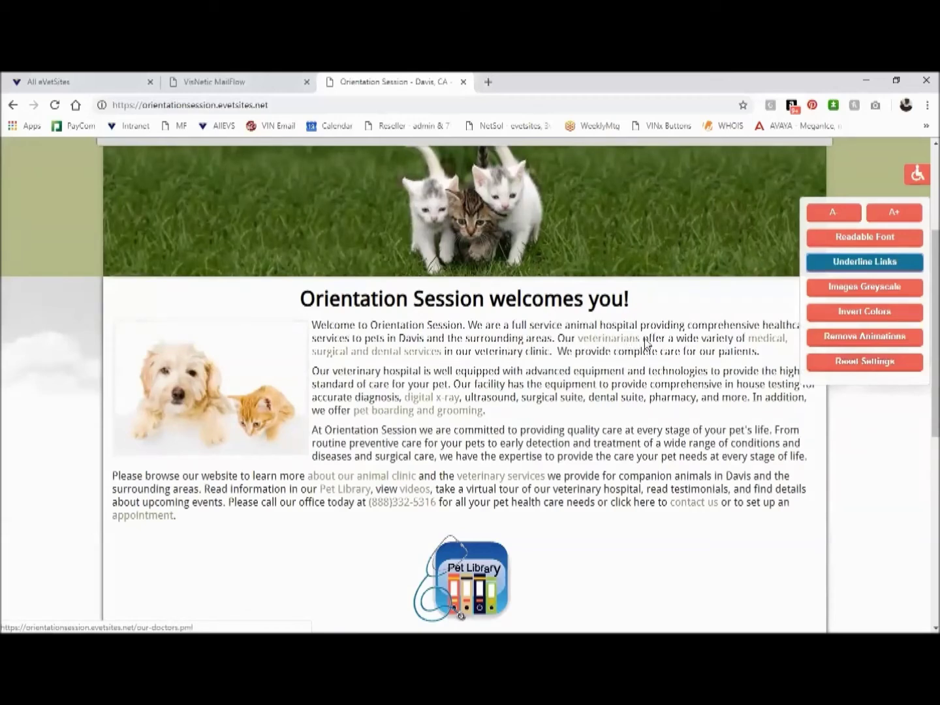
# Enable link underlining, compare the links in the navigation bar and body text, and disable it again.
pyautogui.click(853, 264)
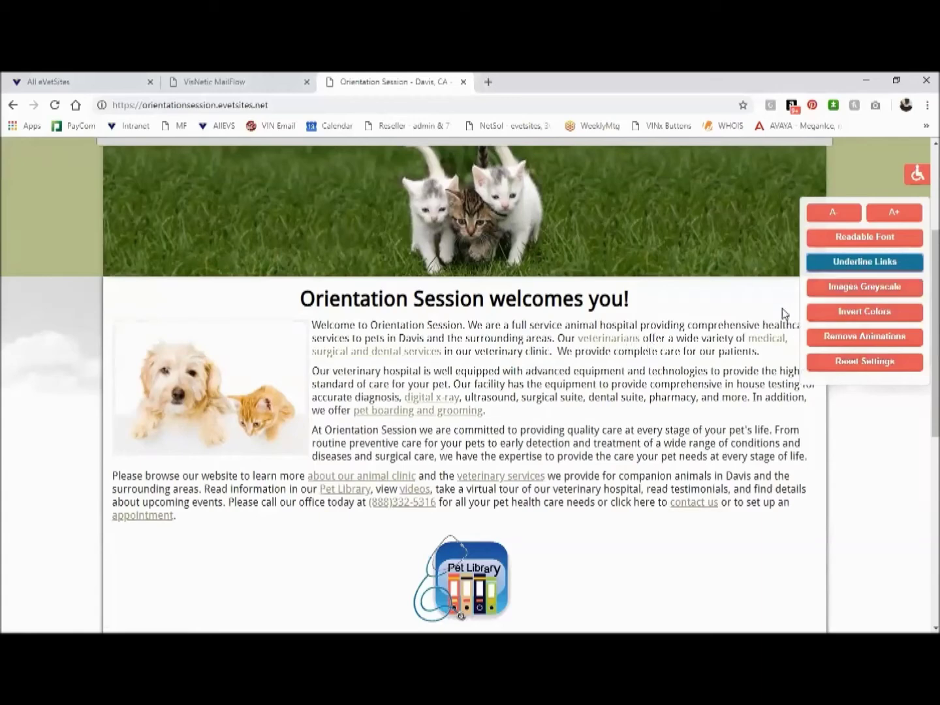
pyautogui.scroll(3, 710, 326)
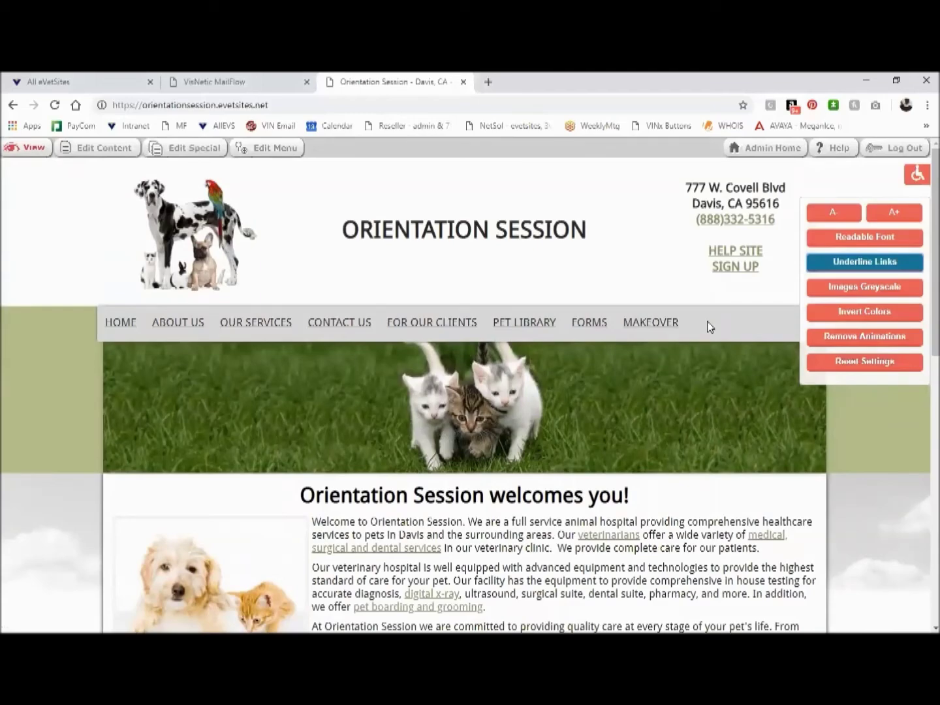
pyautogui.scroll(-3, 711, 326)
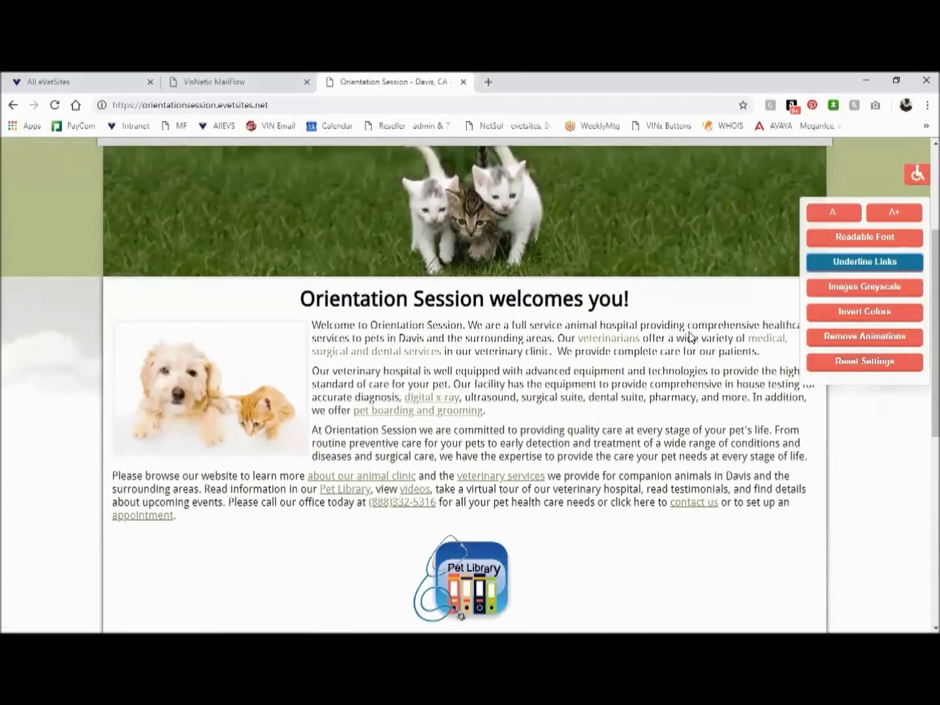
pyautogui.scroll(2, 690, 333)
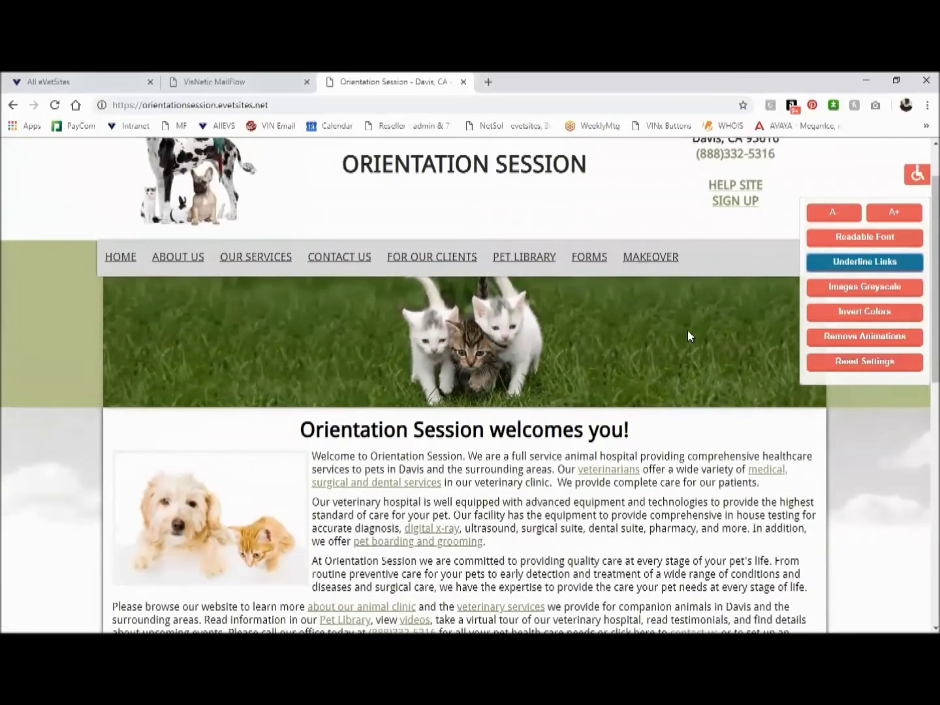
pyautogui.click(871, 262)
# Try greyscale images in combination with underlined links, and turn both options off again.
pyautogui.click(920, 314)
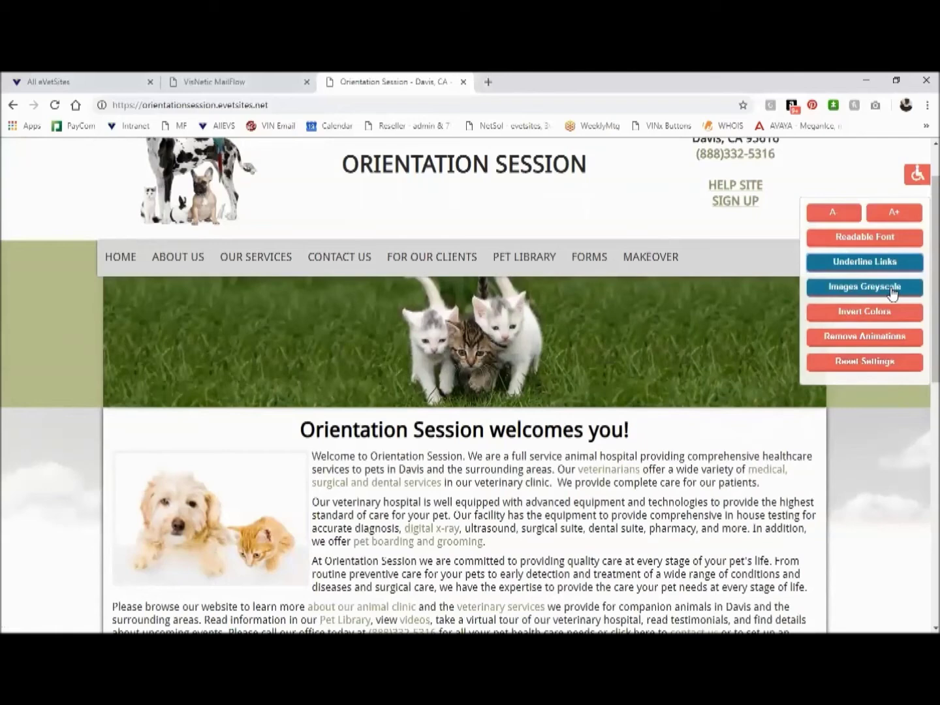
pyautogui.click(892, 291)
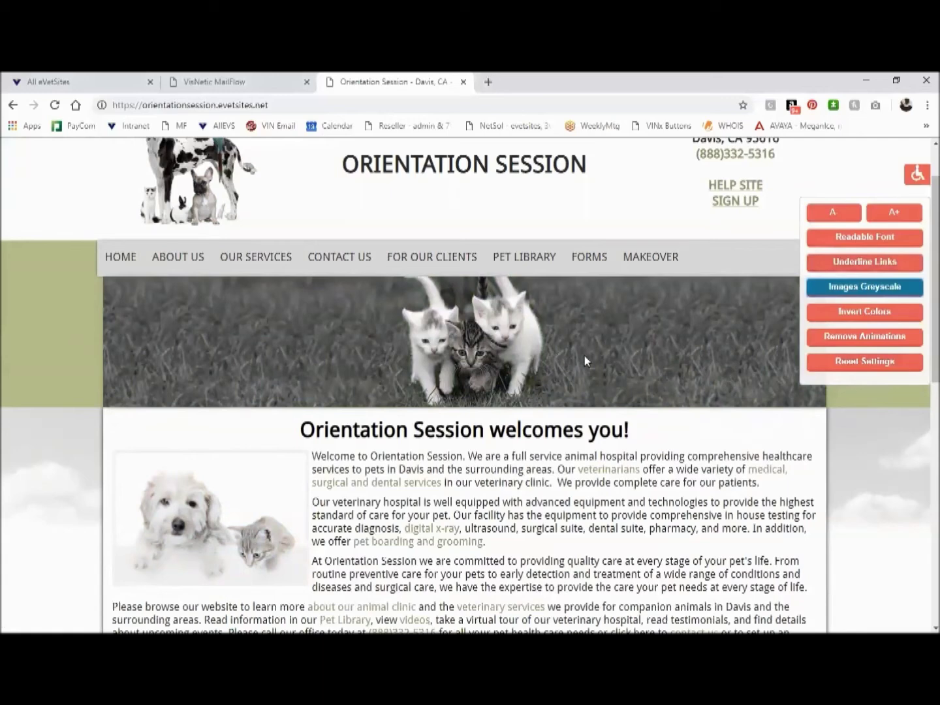
pyautogui.click(848, 266)
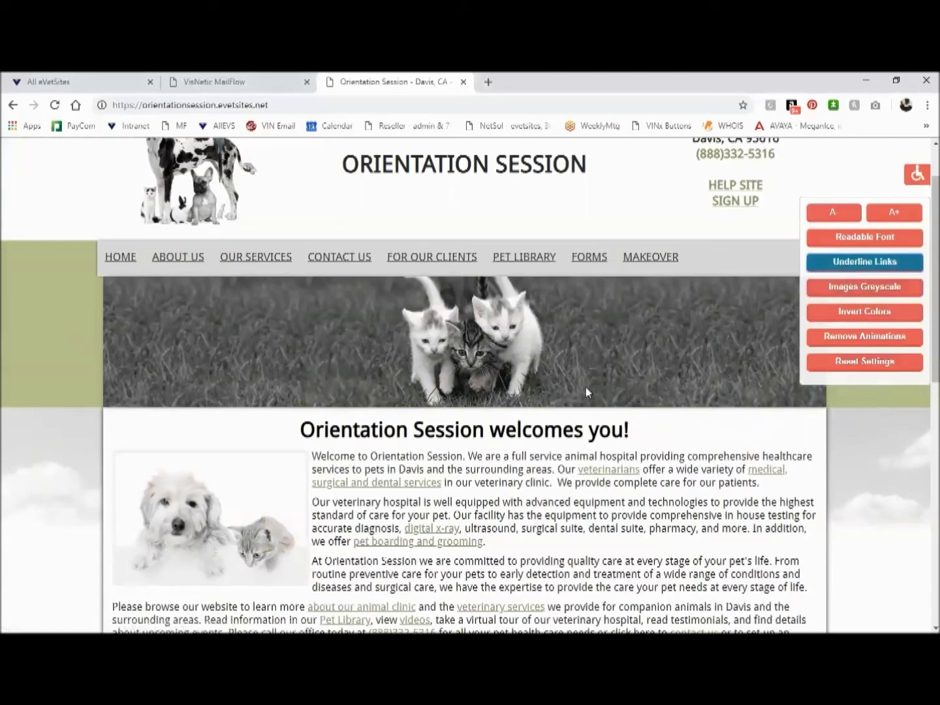
pyautogui.moveTo(602, 255)
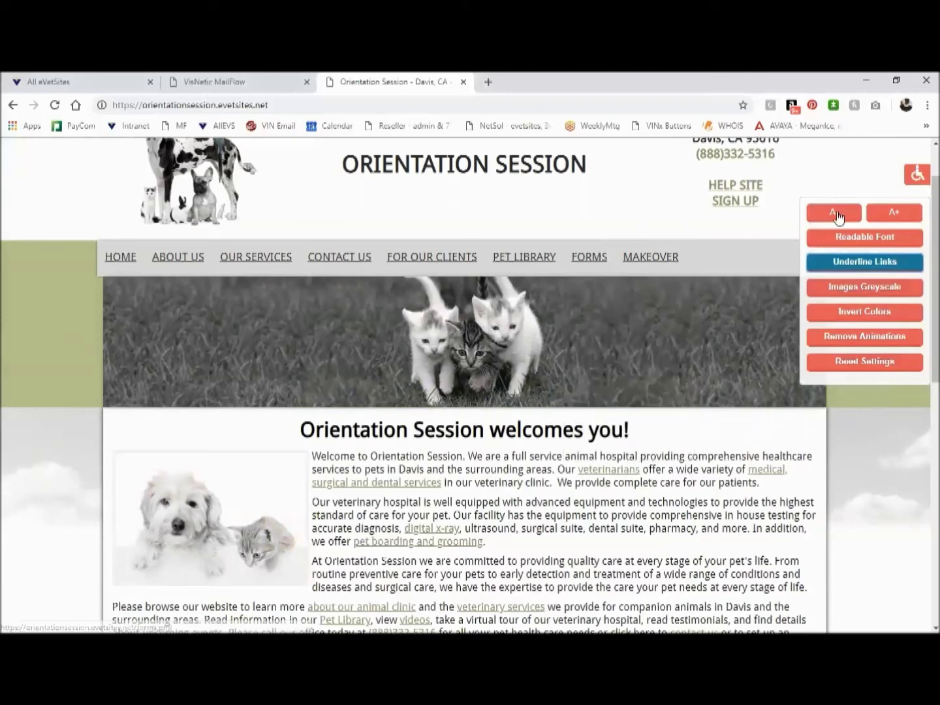
pyautogui.click(881, 264)
pyautogui.click(882, 289)
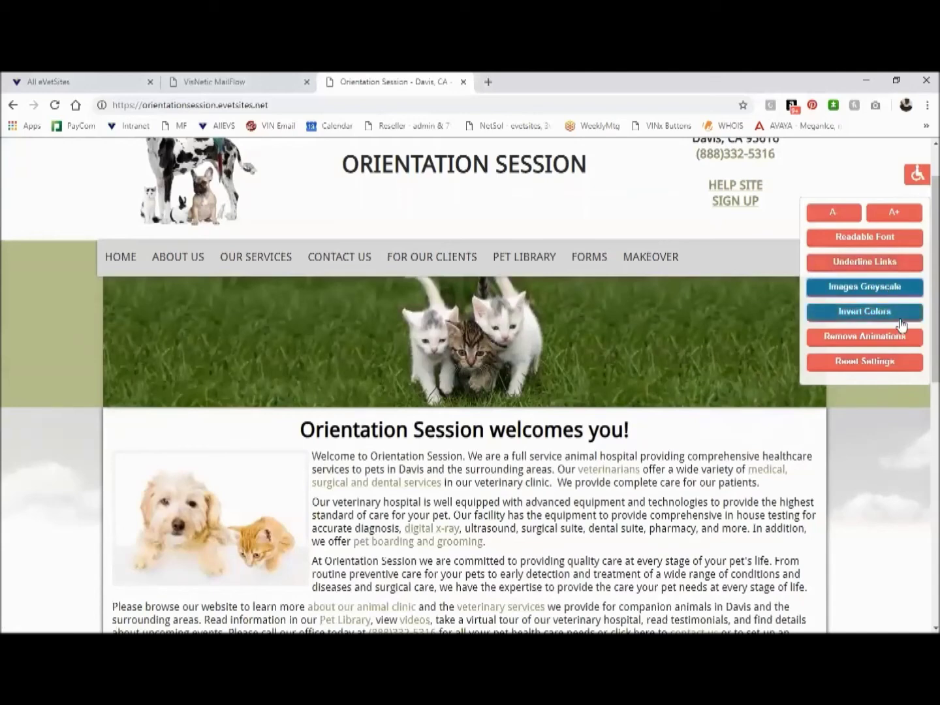
# Invert the page colors and restore them, checking the welcome text and the Forms submenu in normal colors.
pyautogui.click(861, 316)
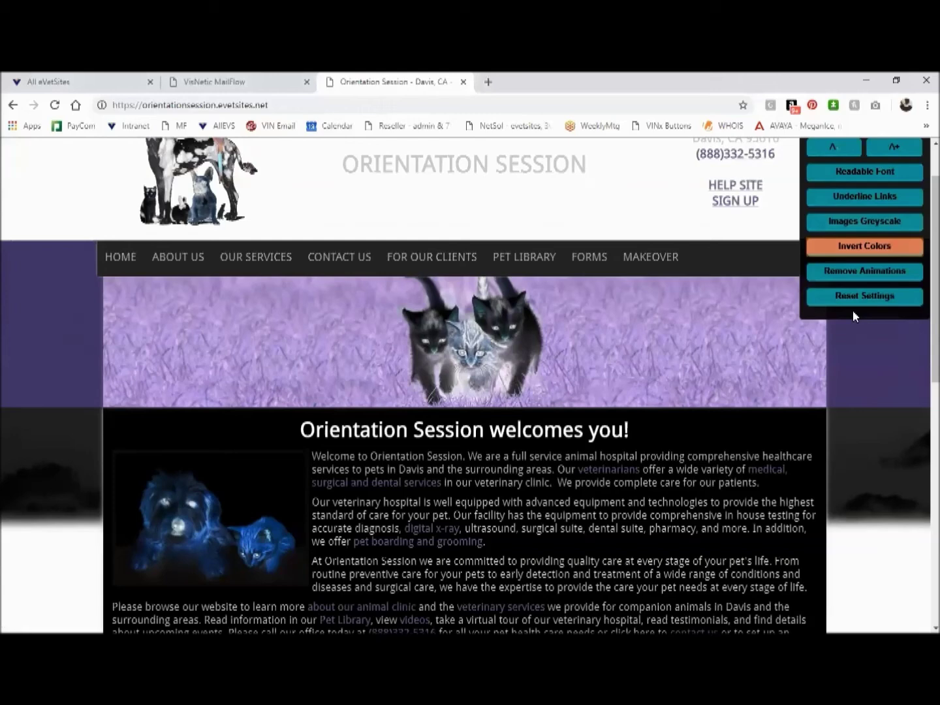
pyautogui.click(877, 248)
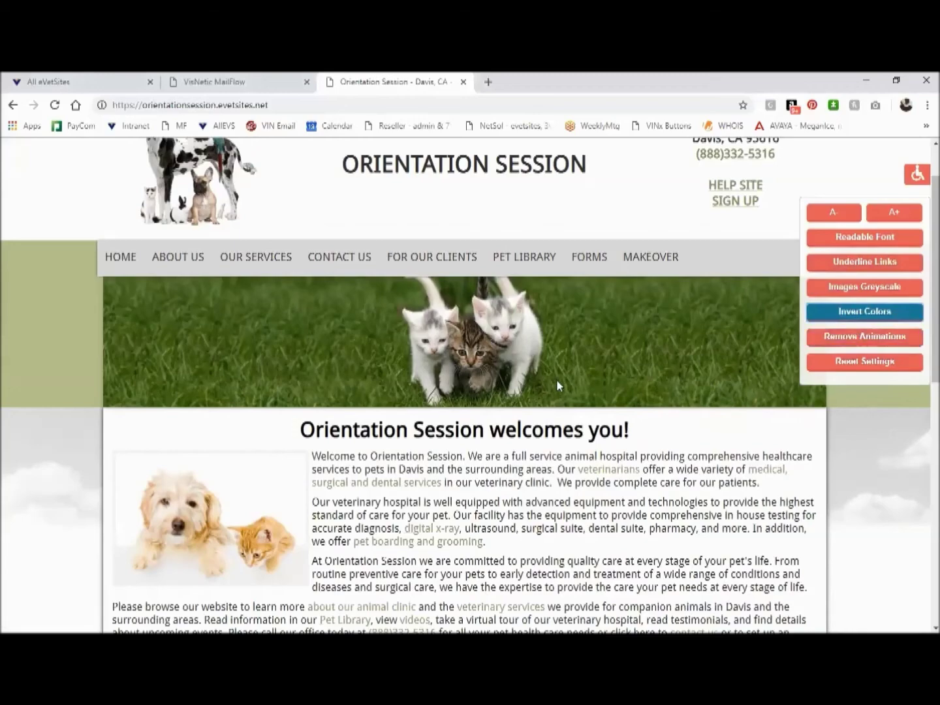
pyautogui.scroll(-3, 557, 385)
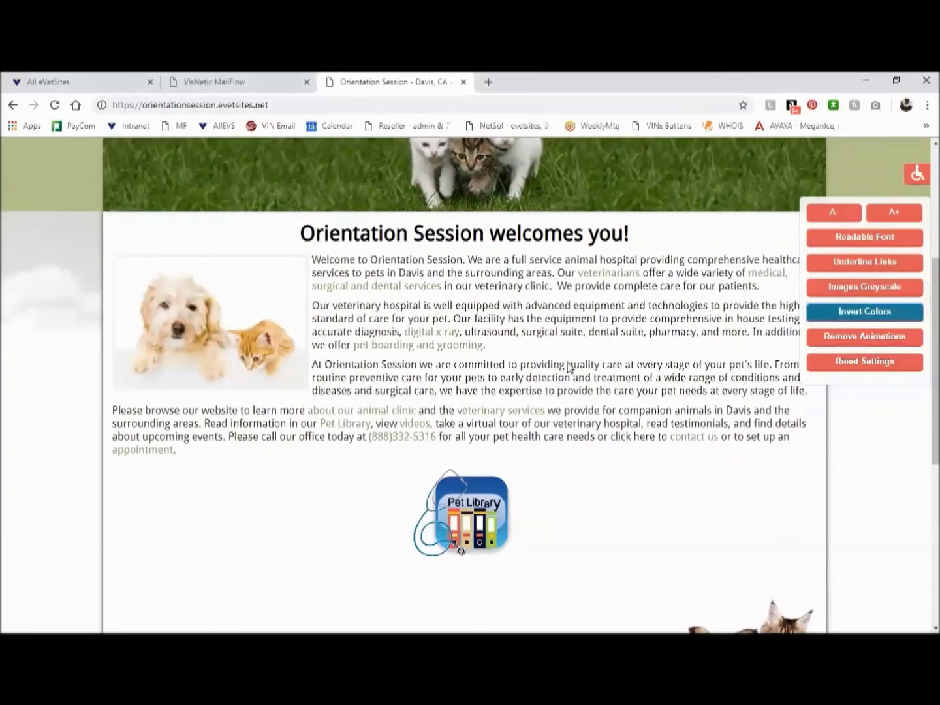
pyautogui.scroll(4, 583, 318)
pyautogui.moveTo(583, 323)
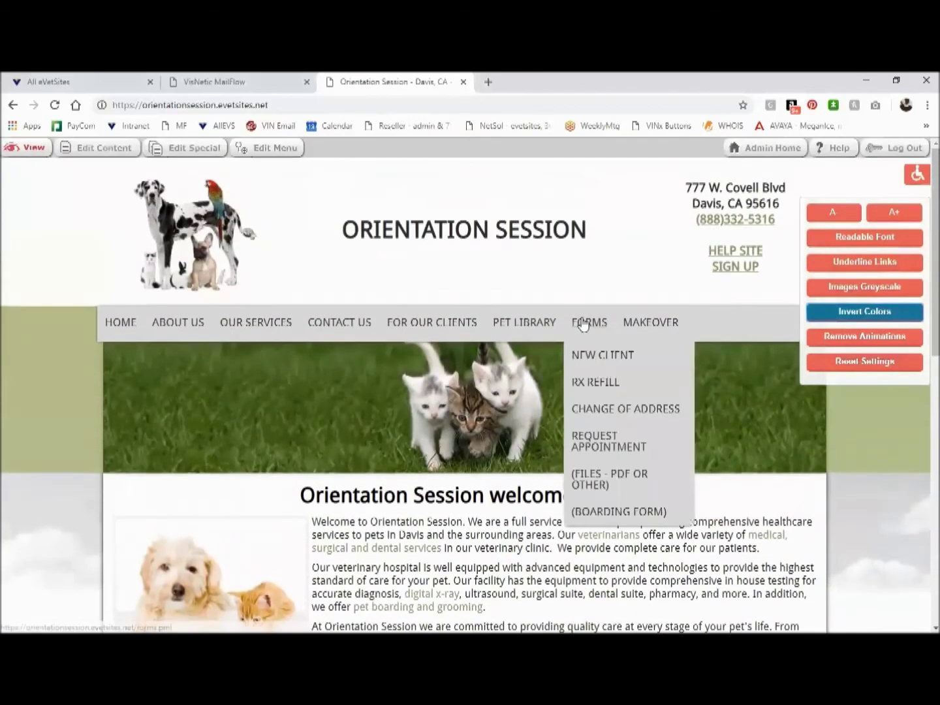
# Try the Remove Animations option on the home page and reset the accessibility settings.
pyautogui.click(868, 338)
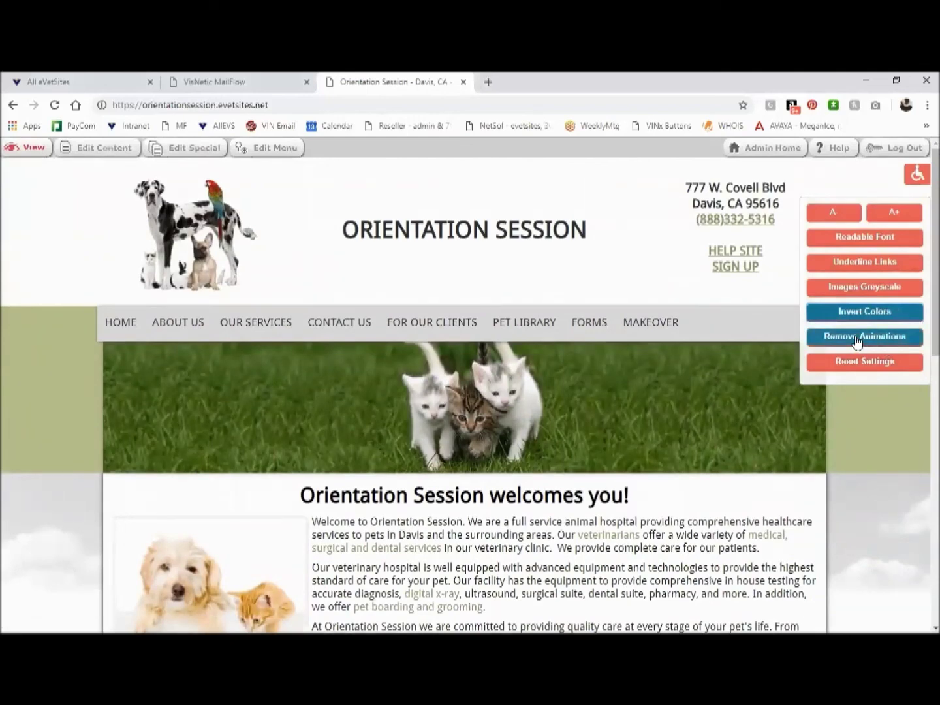
pyautogui.click(854, 340)
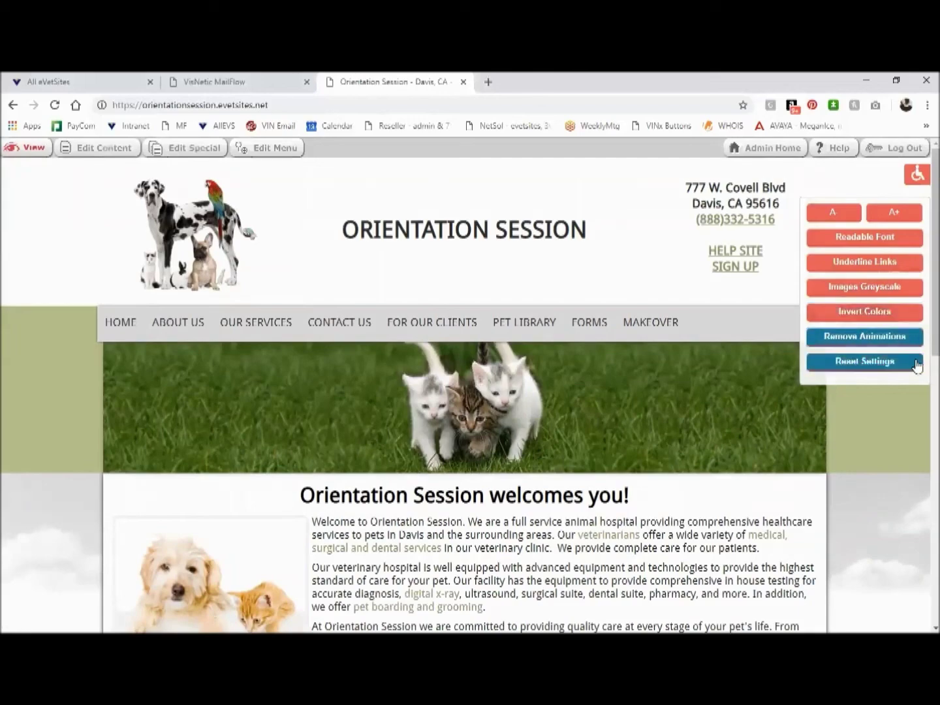
pyautogui.scroll(-3, 724, 364)
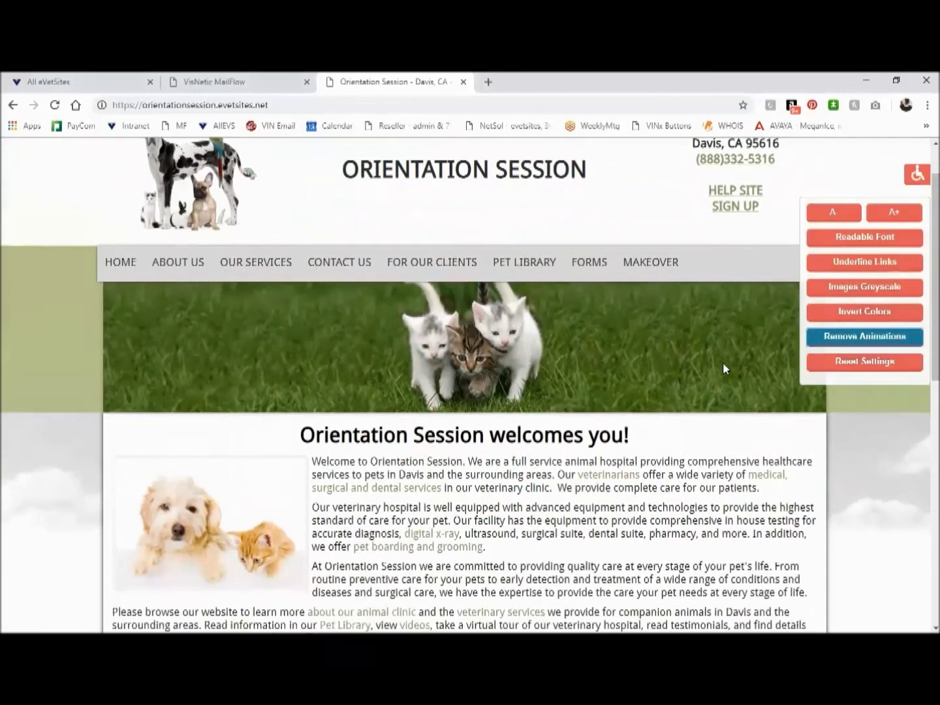
pyautogui.scroll(3, 727, 367)
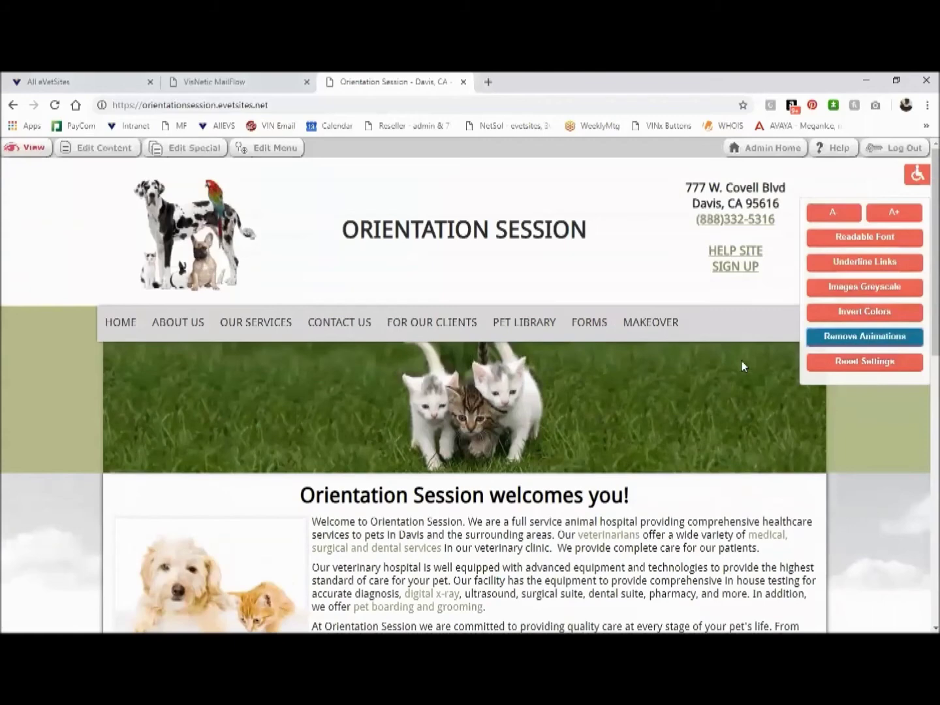
pyautogui.click(860, 365)
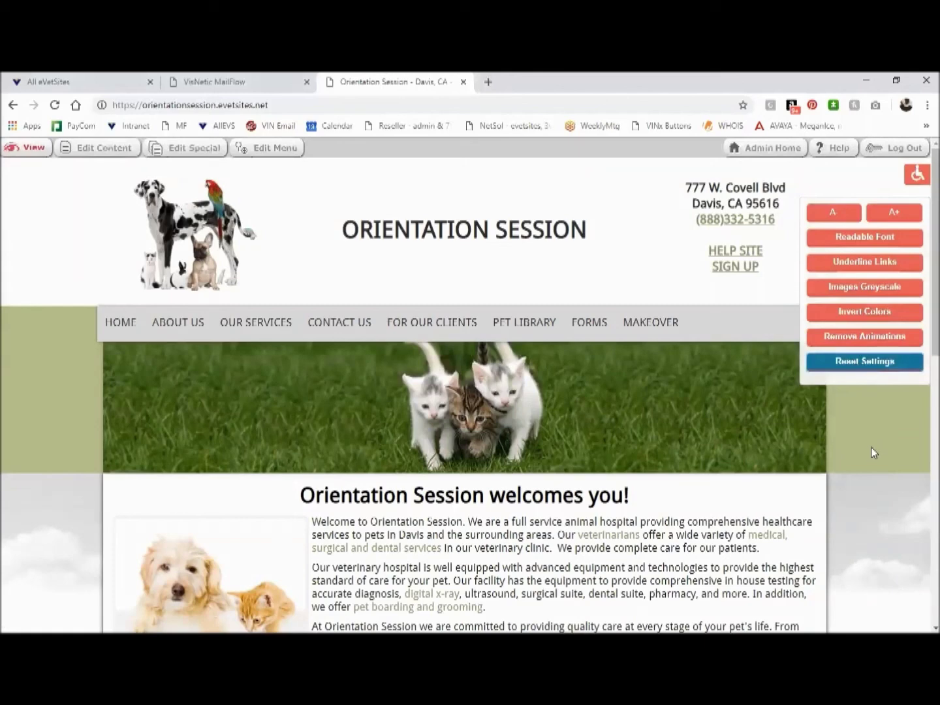
# Close the accessibility options and open them again.
pyautogui.click(916, 177)
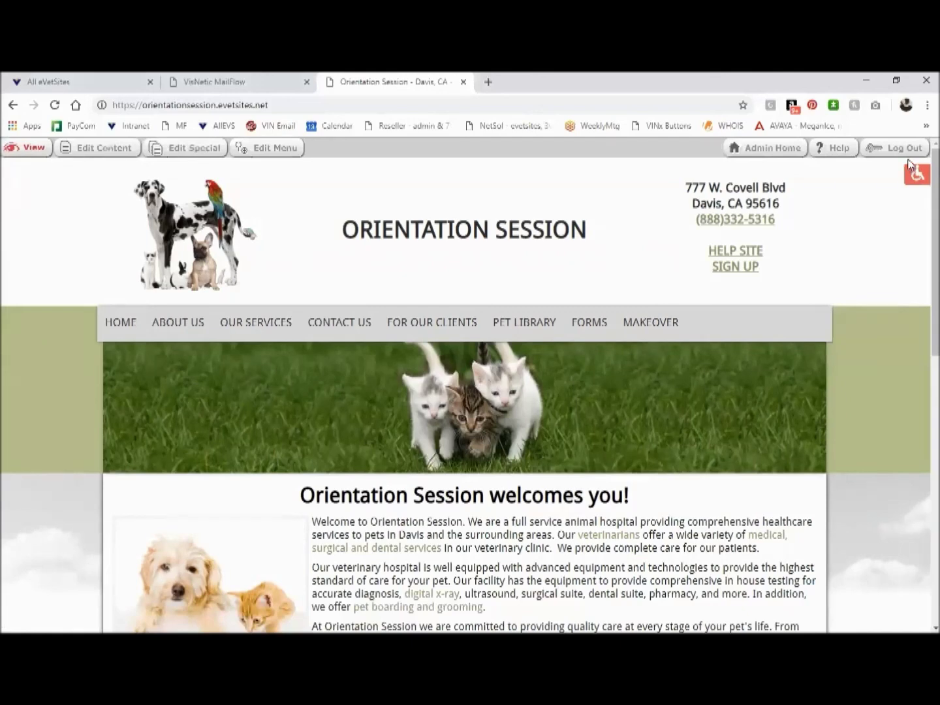
pyautogui.click(912, 165)
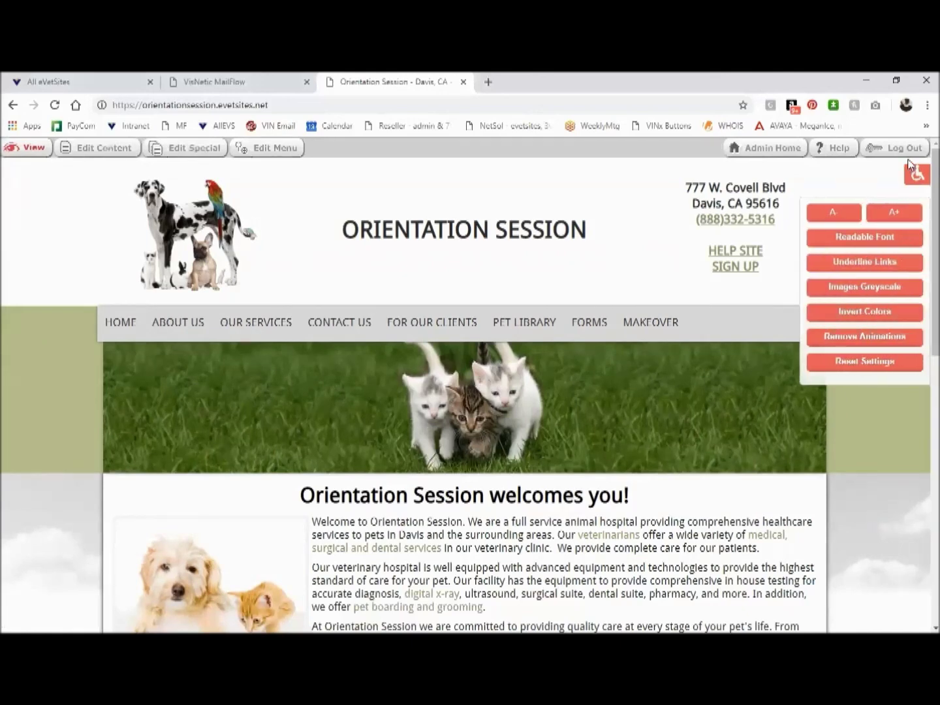